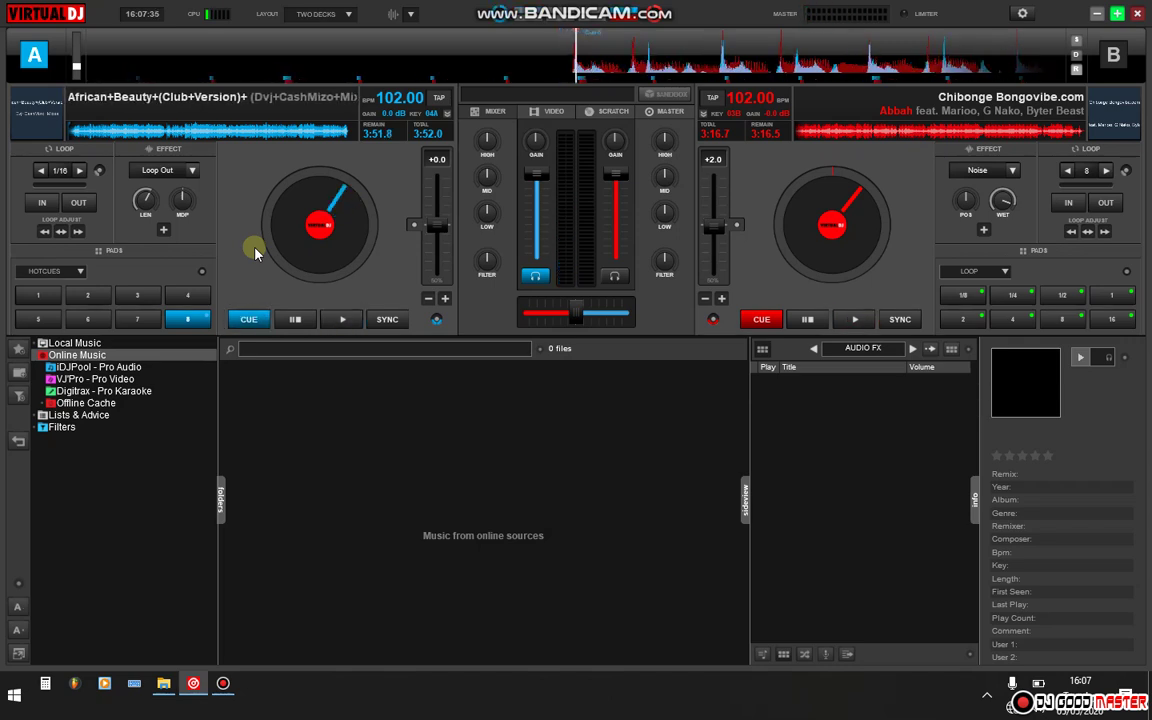
# Step: Switch deck A's performance pads to loop mode and start an 8-beat loop
pyautogui.click(72, 271)
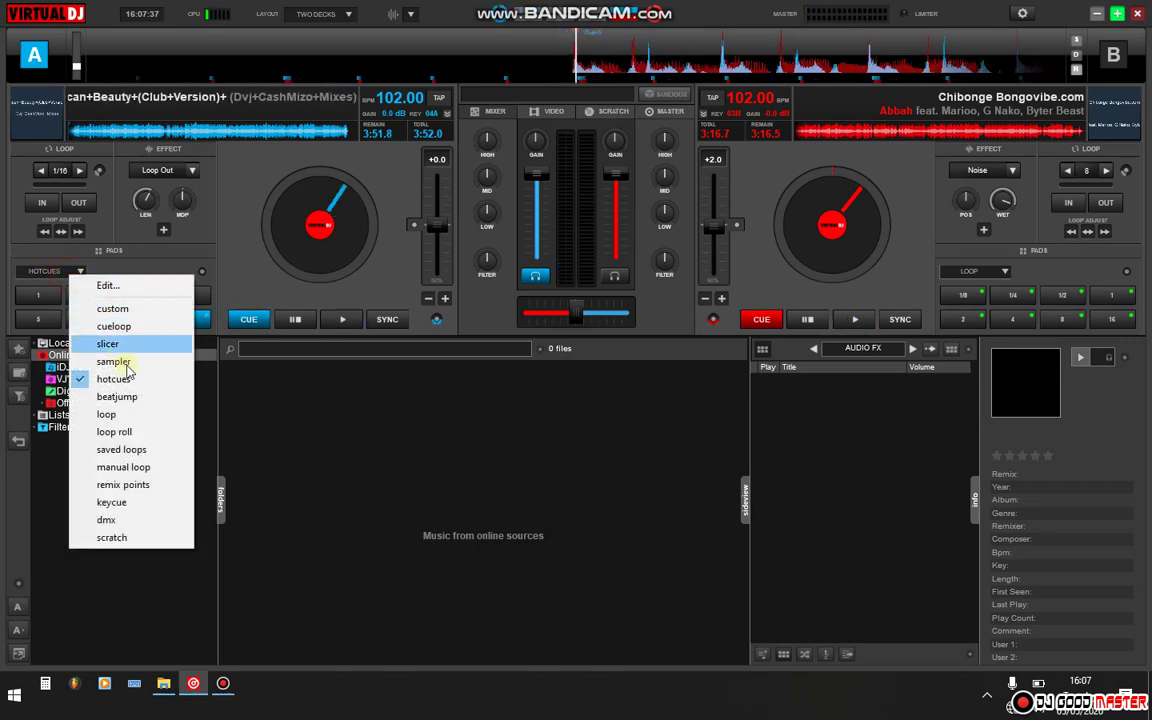
pyautogui.click(105, 414)
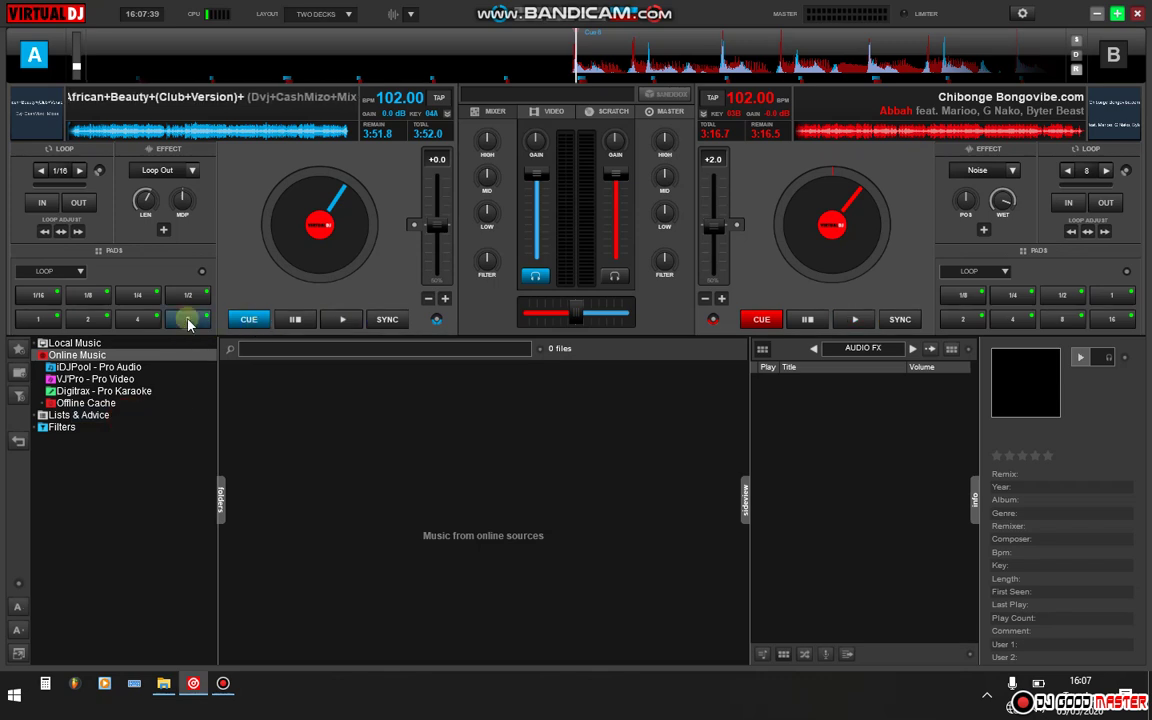
pyautogui.click(187, 319)
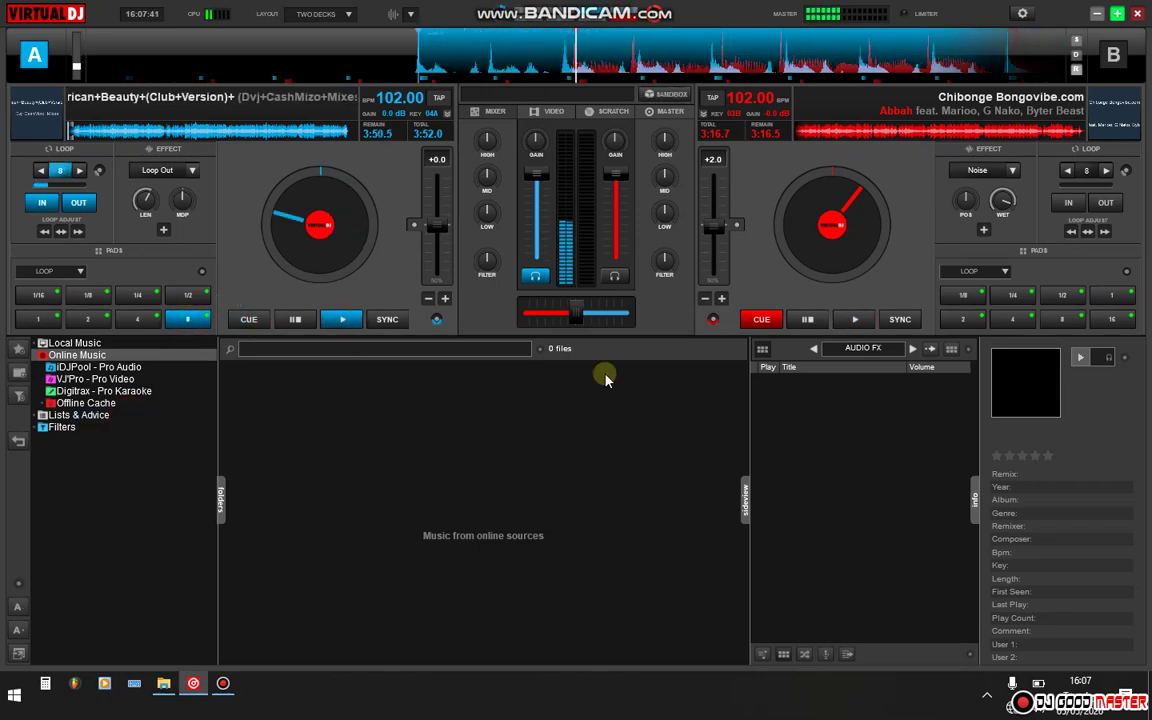
# Step: Start deck B's track from its cue point and scratch it by hand on the jog wheel
pyautogui.click(763, 320)
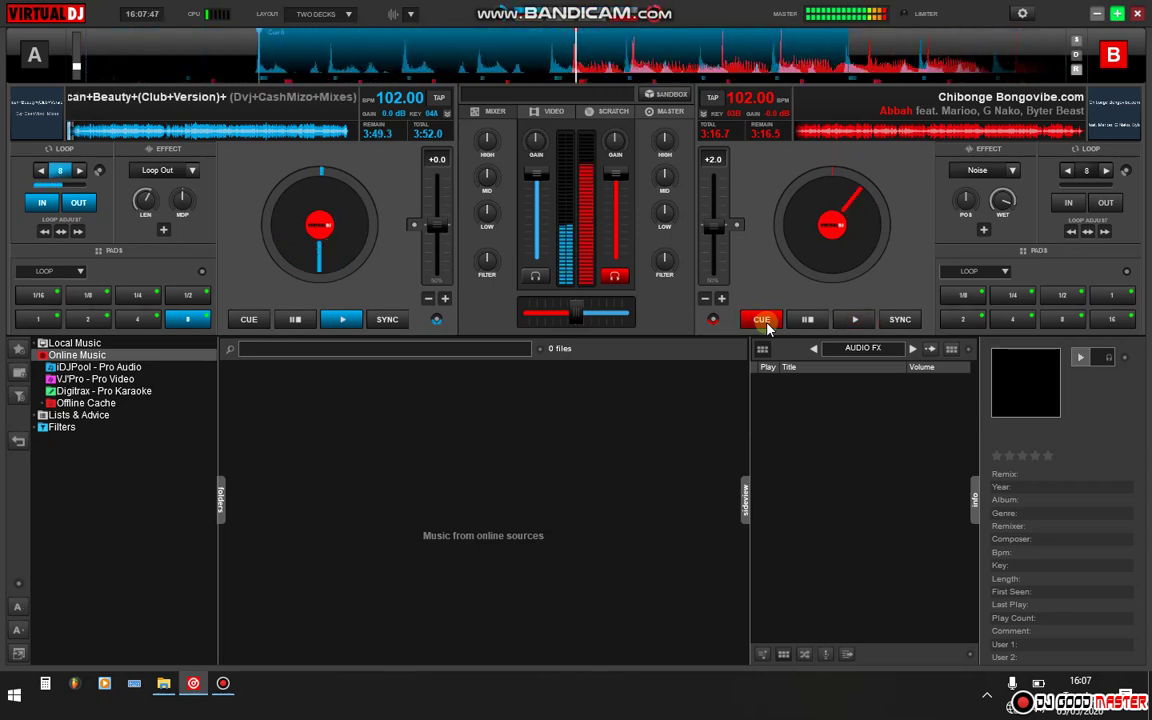
pyautogui.click(762, 320)
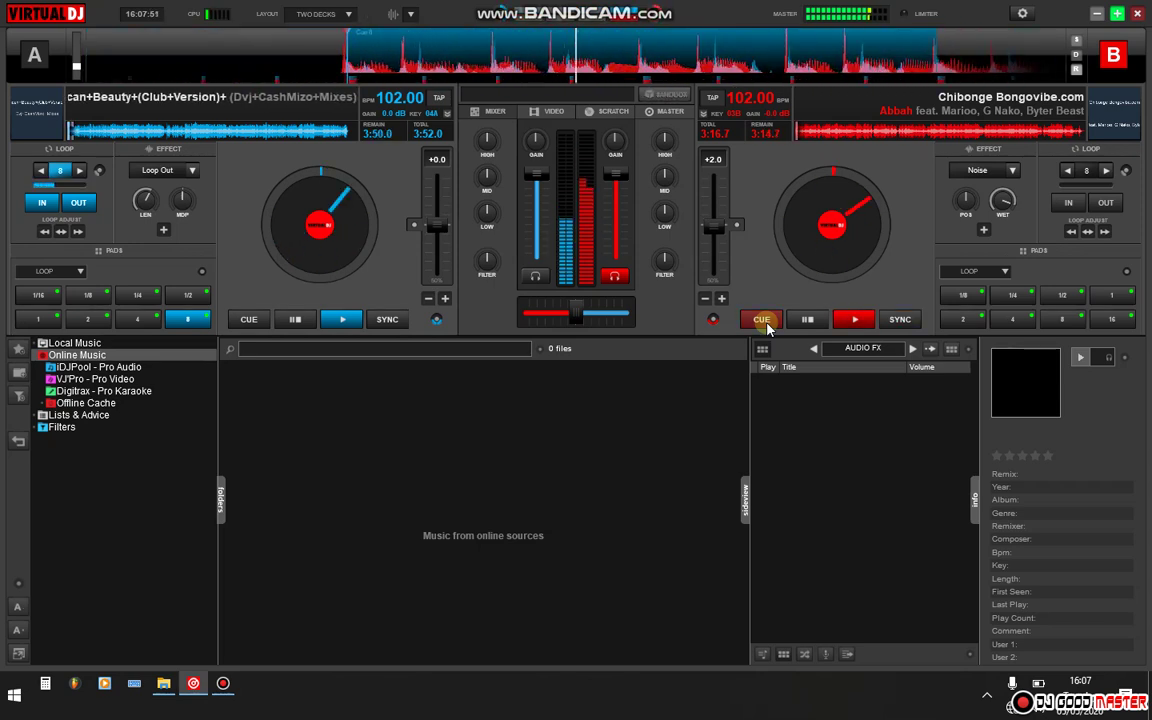
pyautogui.click(813, 248)
pyautogui.click(813, 248)
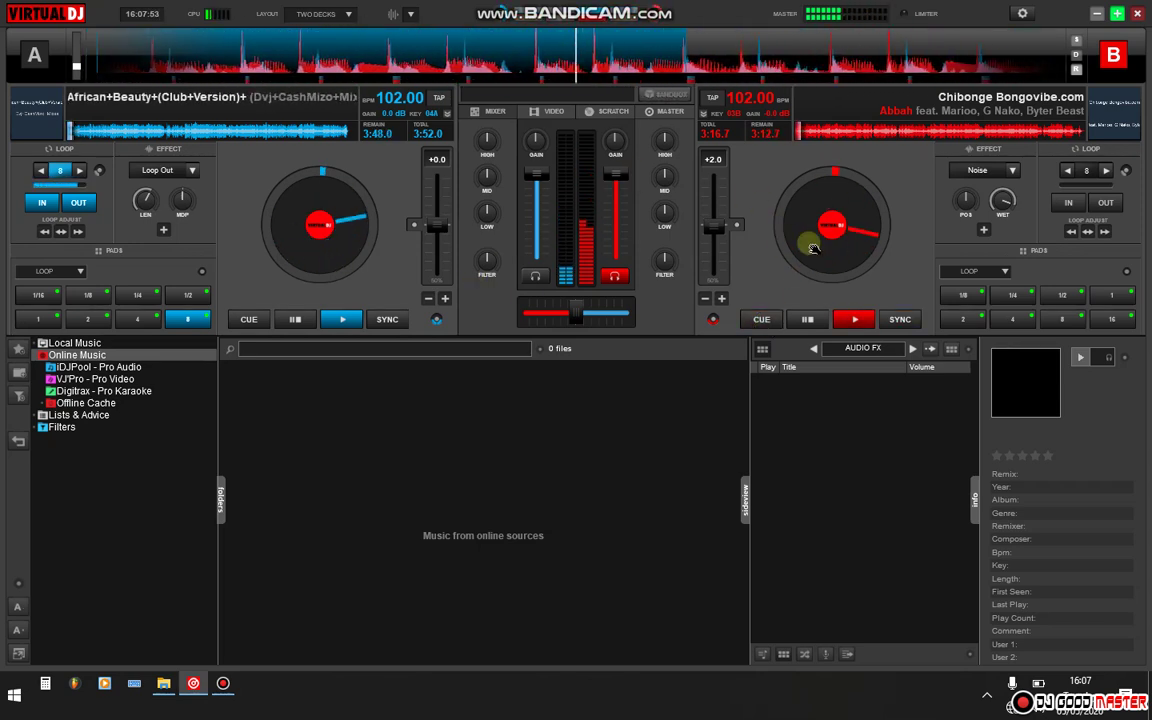
pyautogui.moveTo(813, 248); pyautogui.dragTo(813, 248)
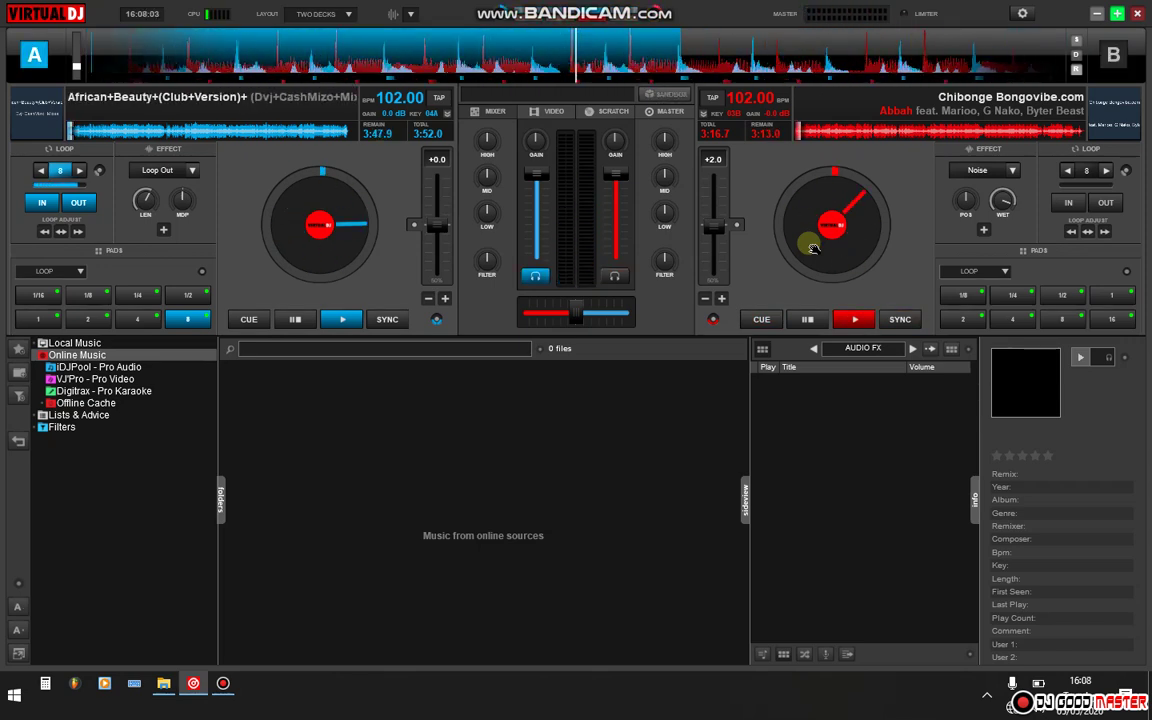
# Step: Open the controller settings and set the keyboard's mapping to factory default
pyautogui.click(1022, 13)
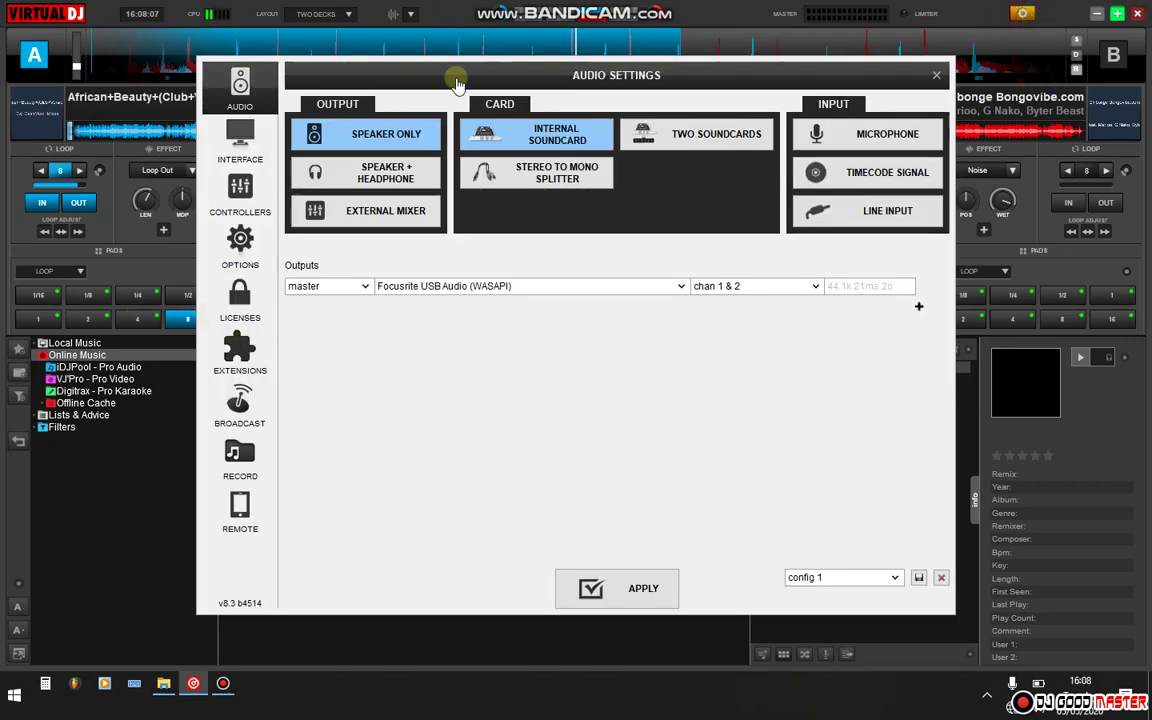
pyautogui.moveTo(452, 78); pyautogui.dragTo(449, 75)
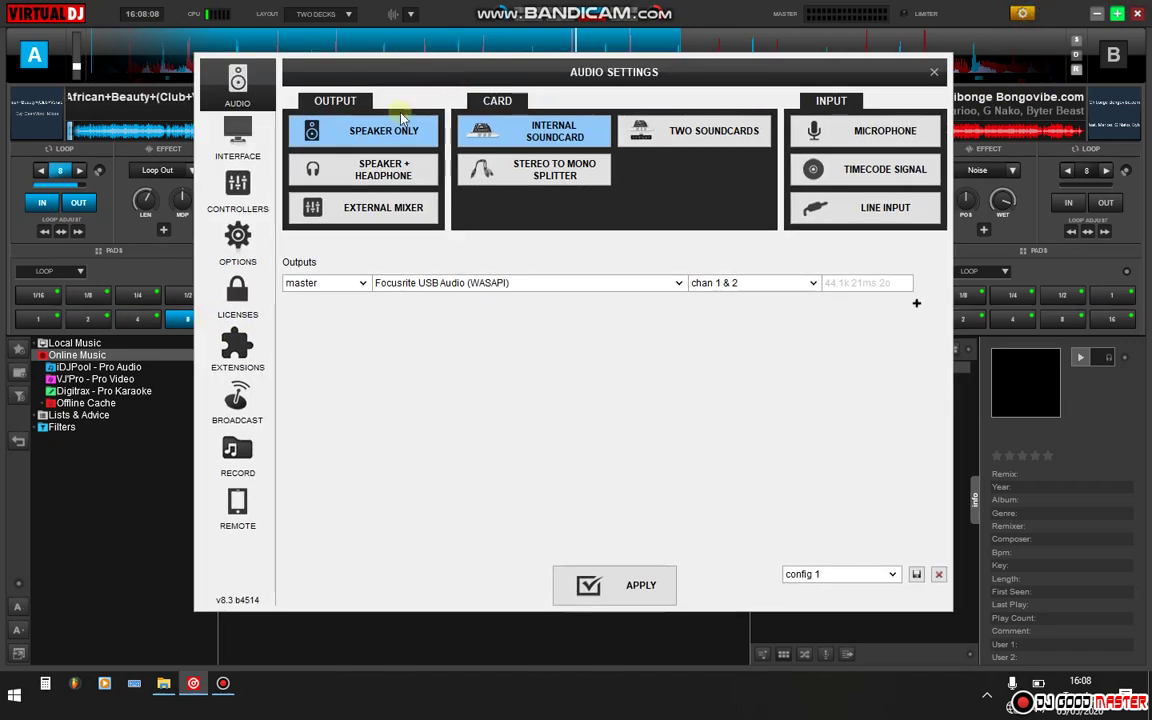
pyautogui.click(240, 190)
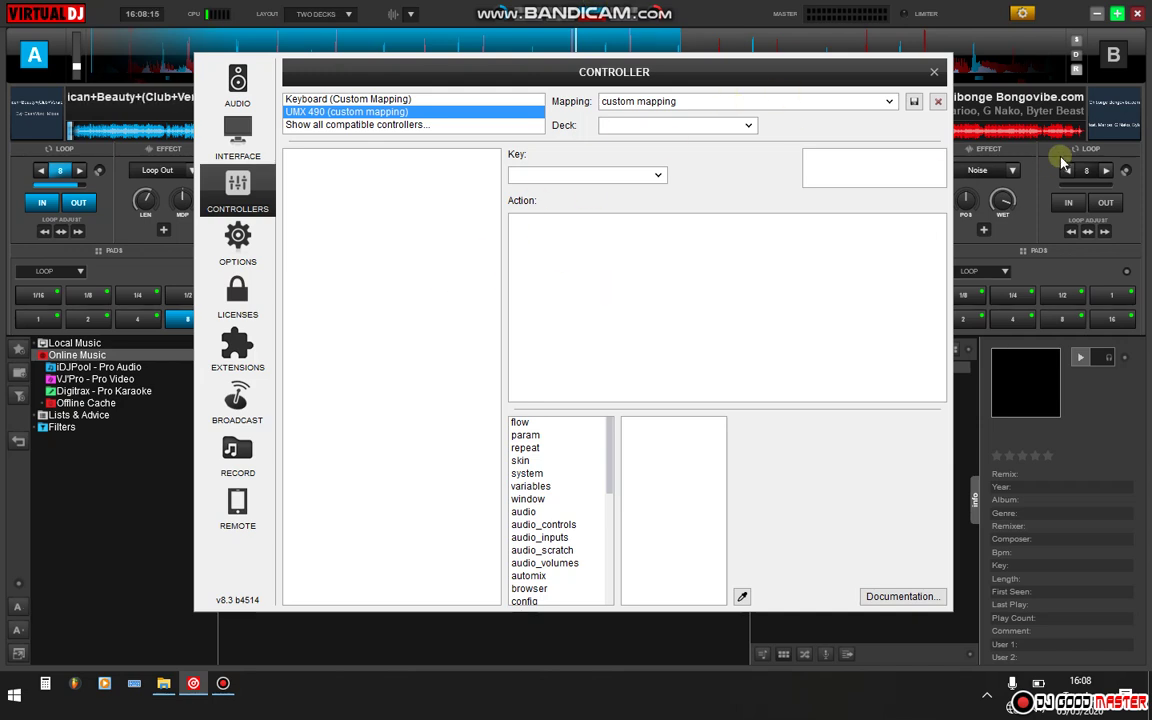
pyautogui.click(890, 102)
pyautogui.click(893, 105)
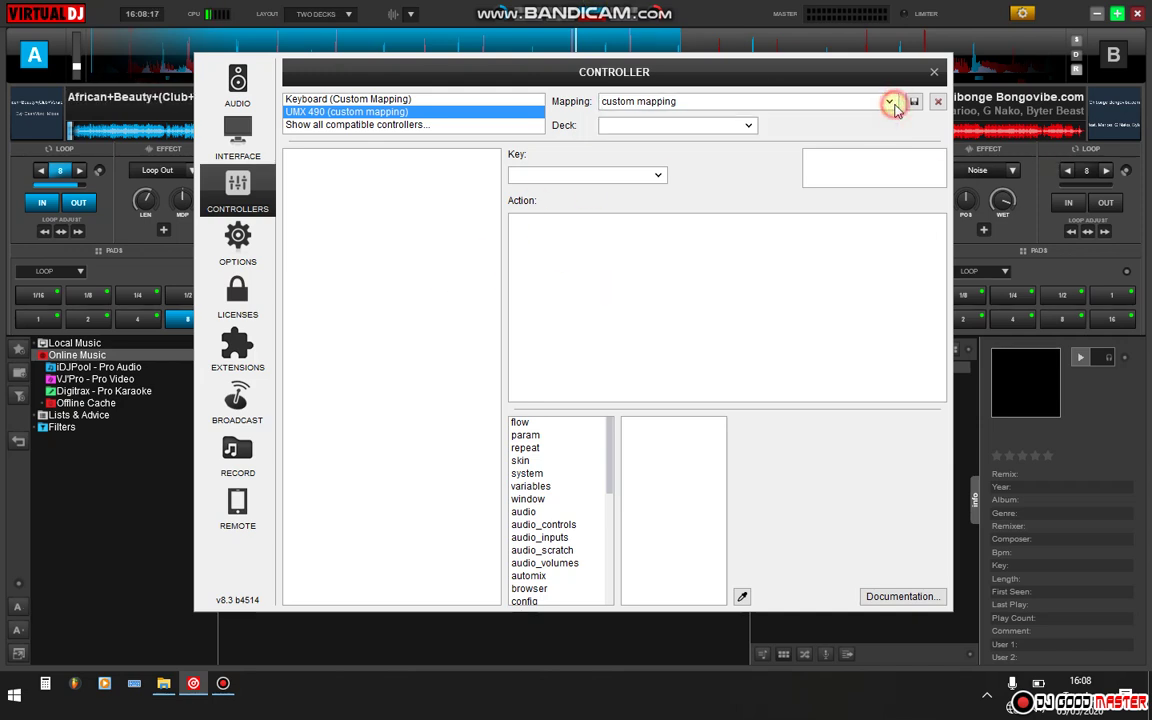
pyautogui.click(356, 100)
pyautogui.click(885, 101)
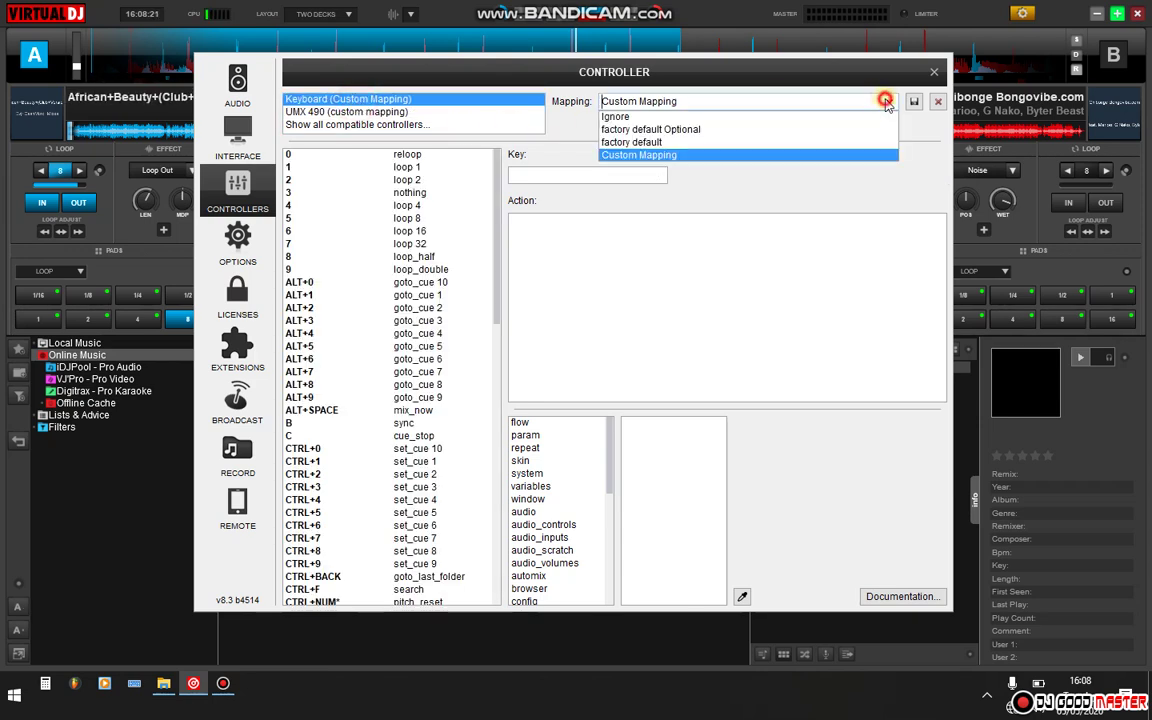
pyautogui.click(664, 144)
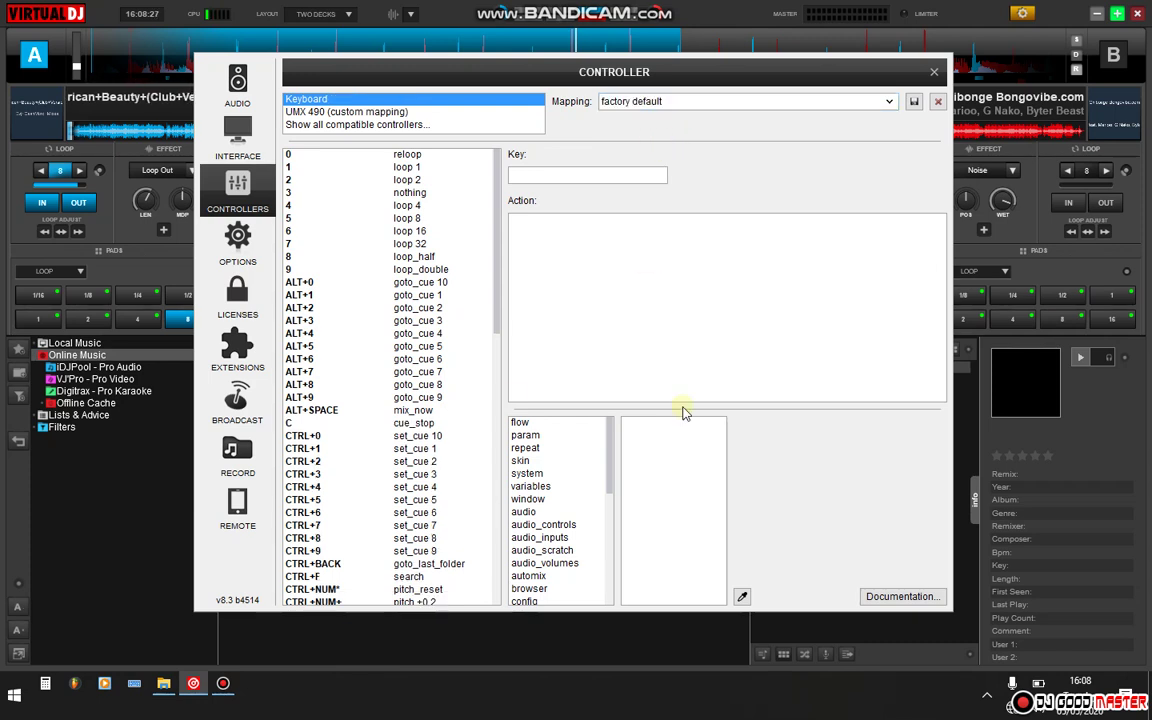
# Step: Map the keyboard key D to the action "scratch -120ms"
pyautogui.click(563, 174)
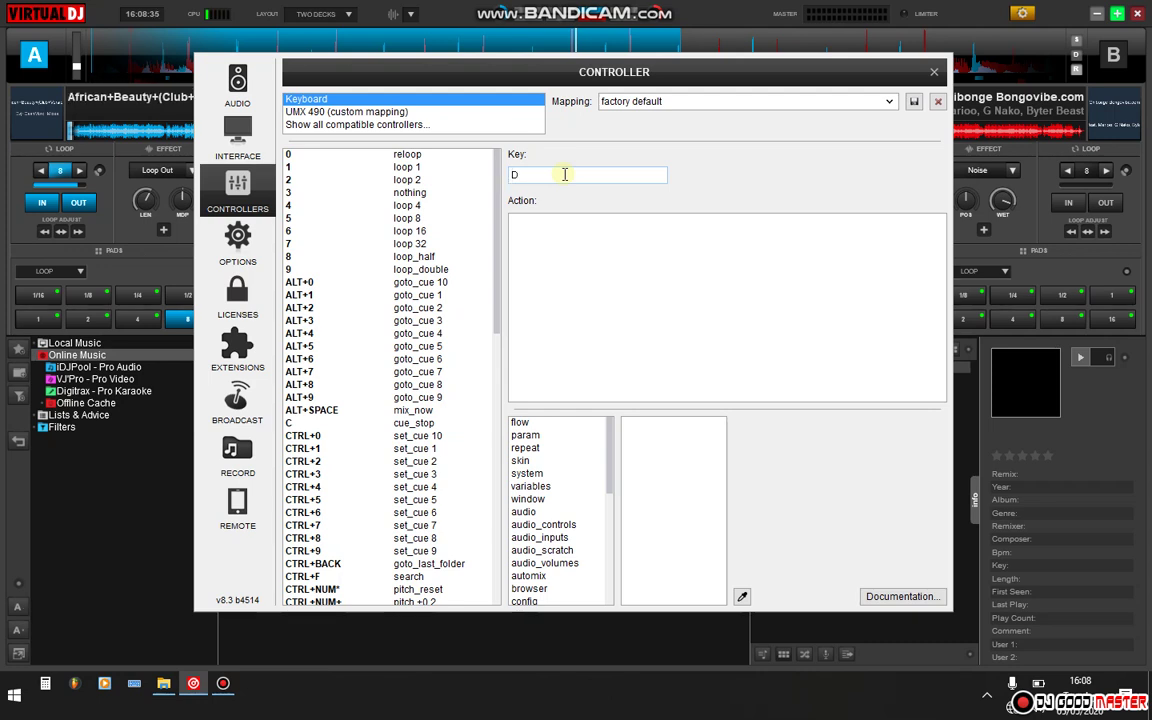
pyautogui.press('d')
pyautogui.click(542, 250)
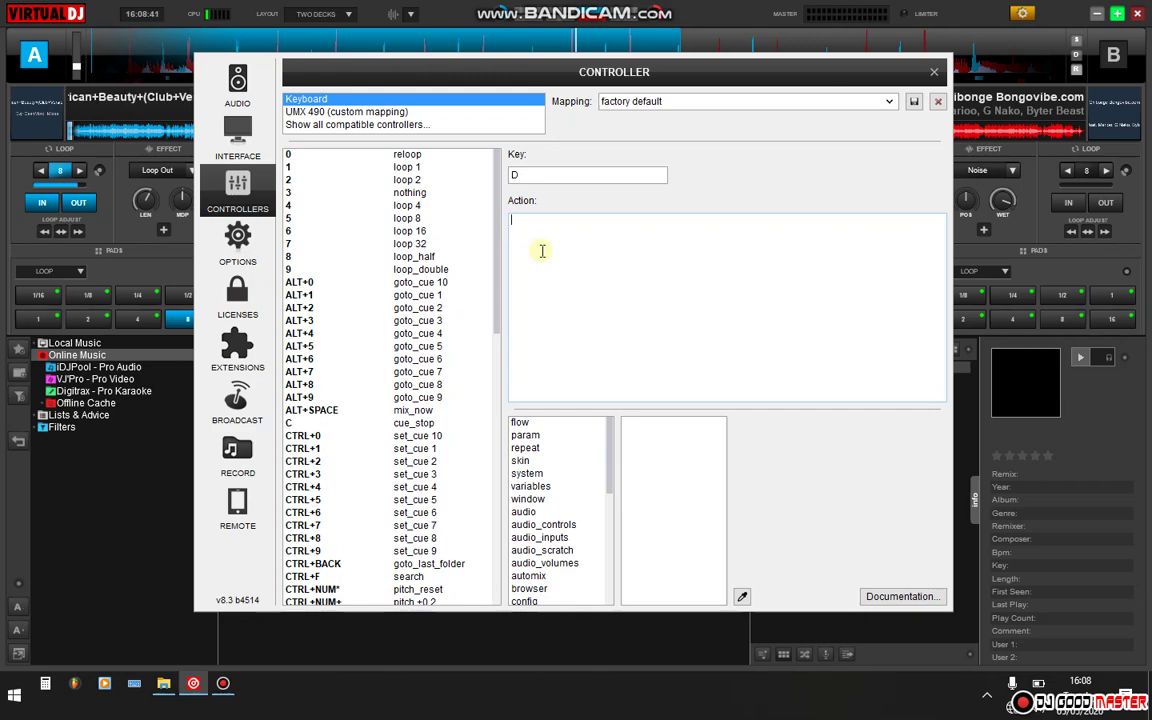
pyautogui.write('scratch')
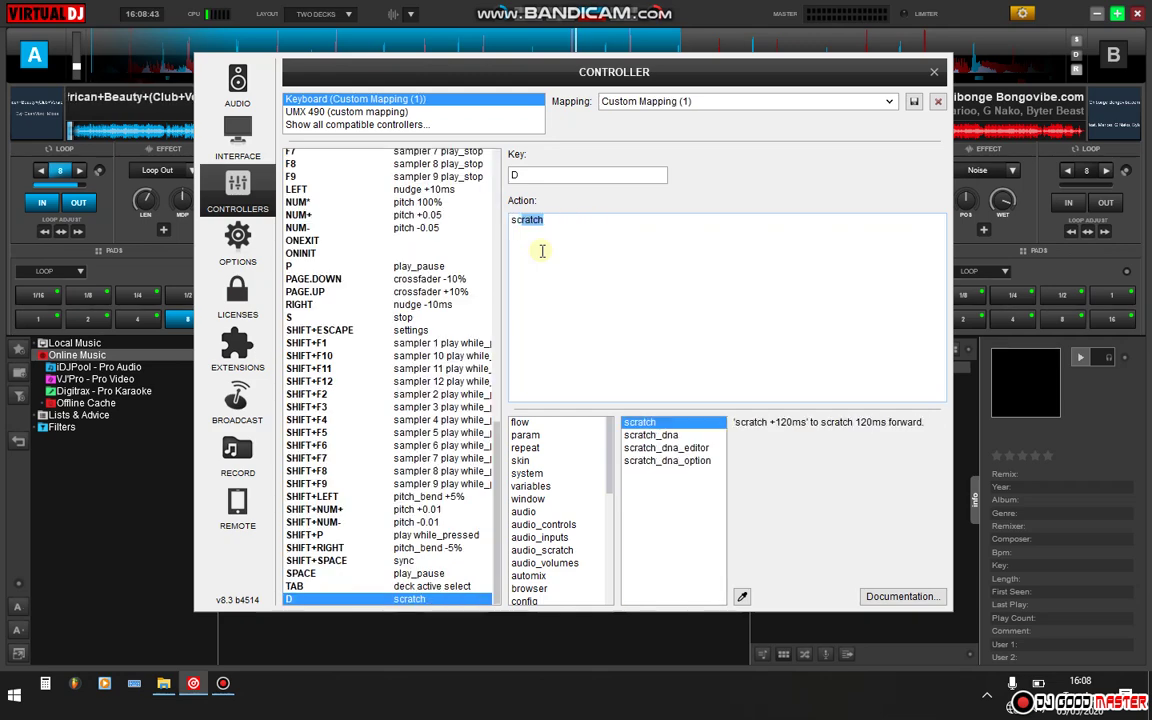
pyautogui.click(541, 251)
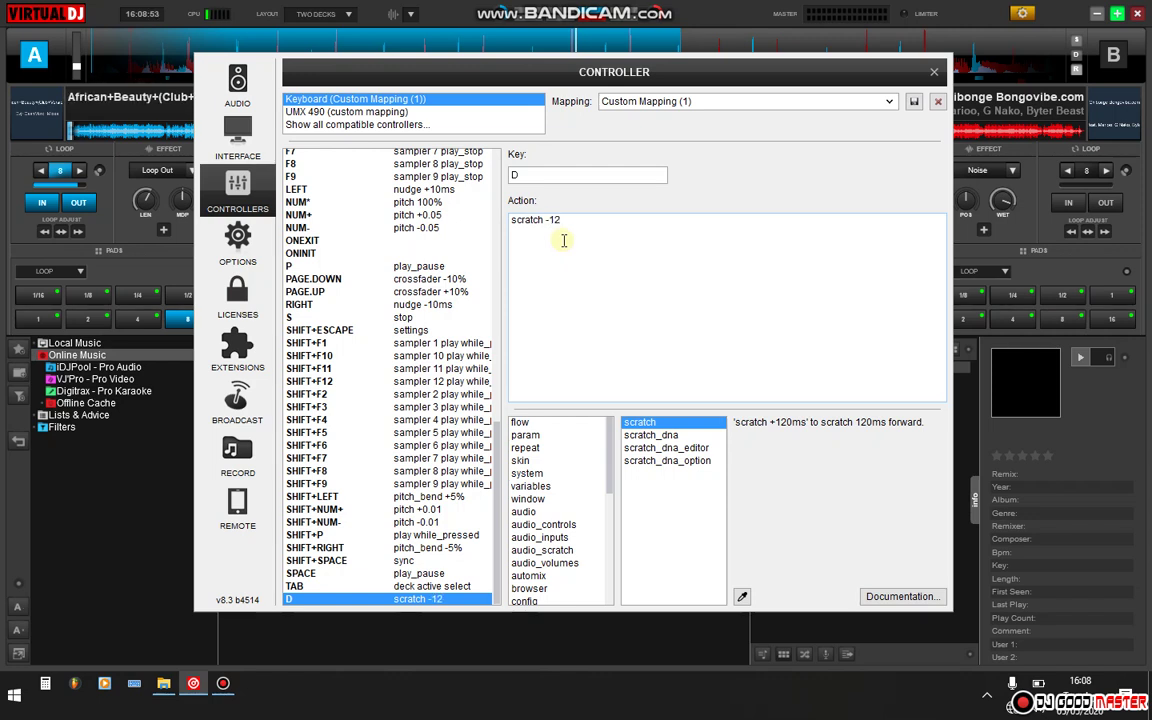
pyautogui.write('0ms')
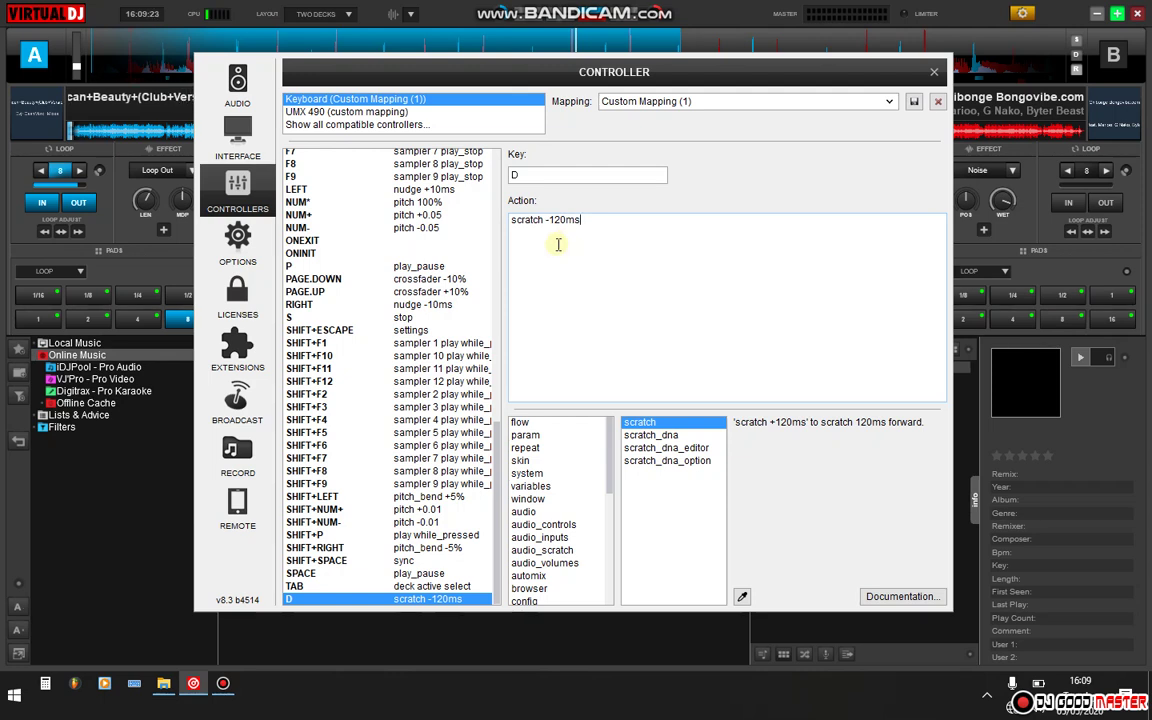
# Step: Map the keyboard key G to the action "scratch +120ms"
pyautogui.click(562, 175)
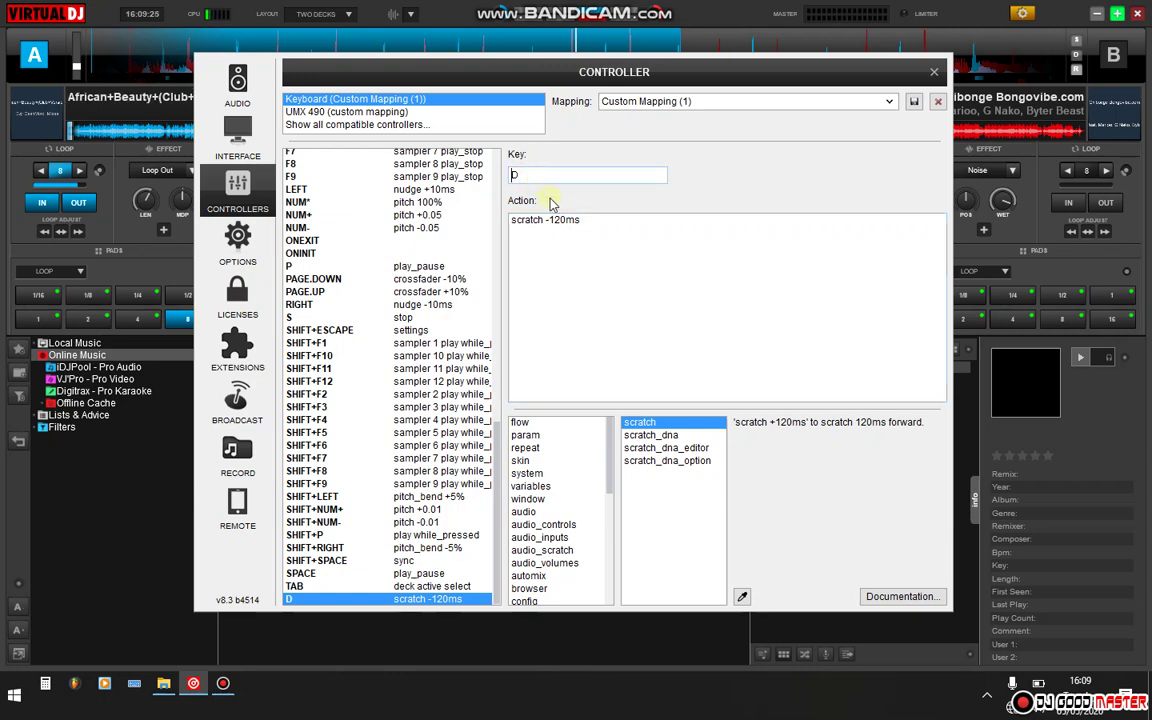
pyautogui.click(552, 174)
pyautogui.press('g')
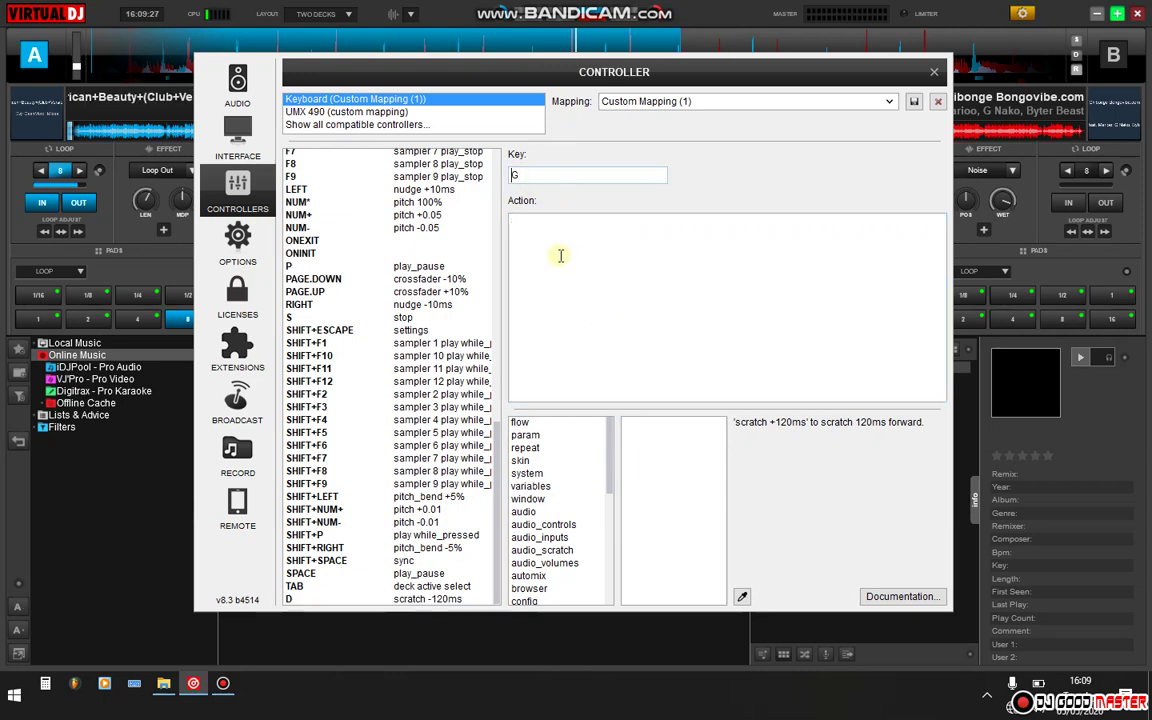
pyautogui.click(560, 257)
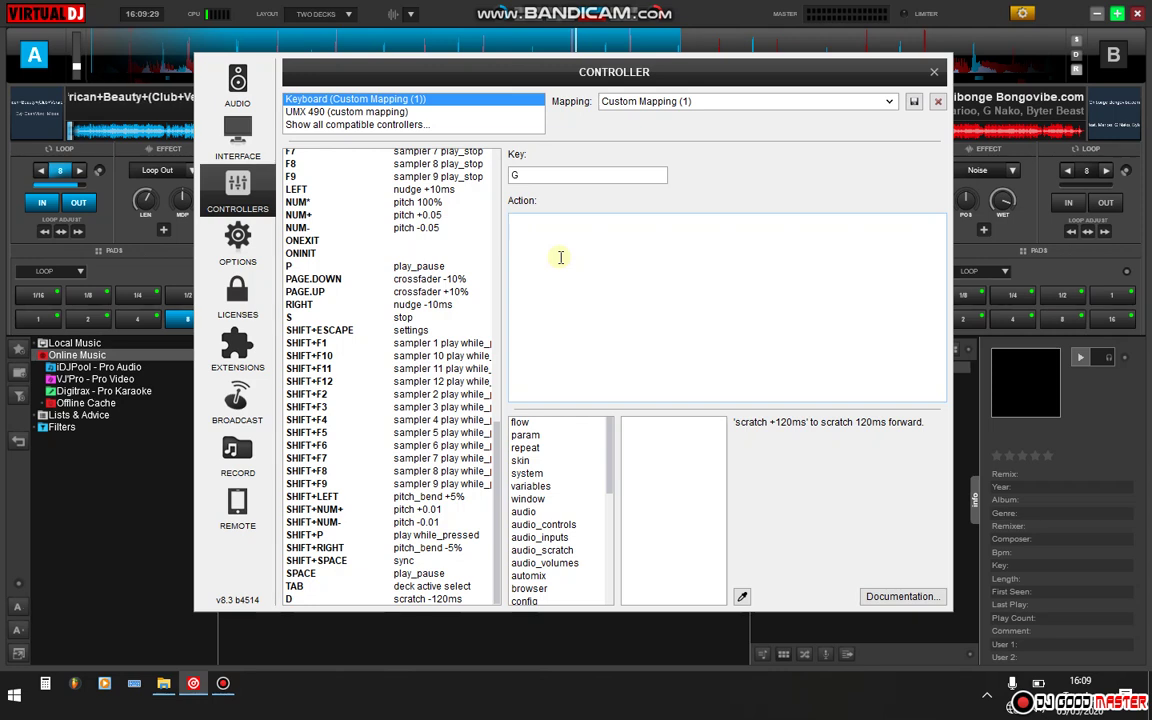
pyautogui.write('scratch')
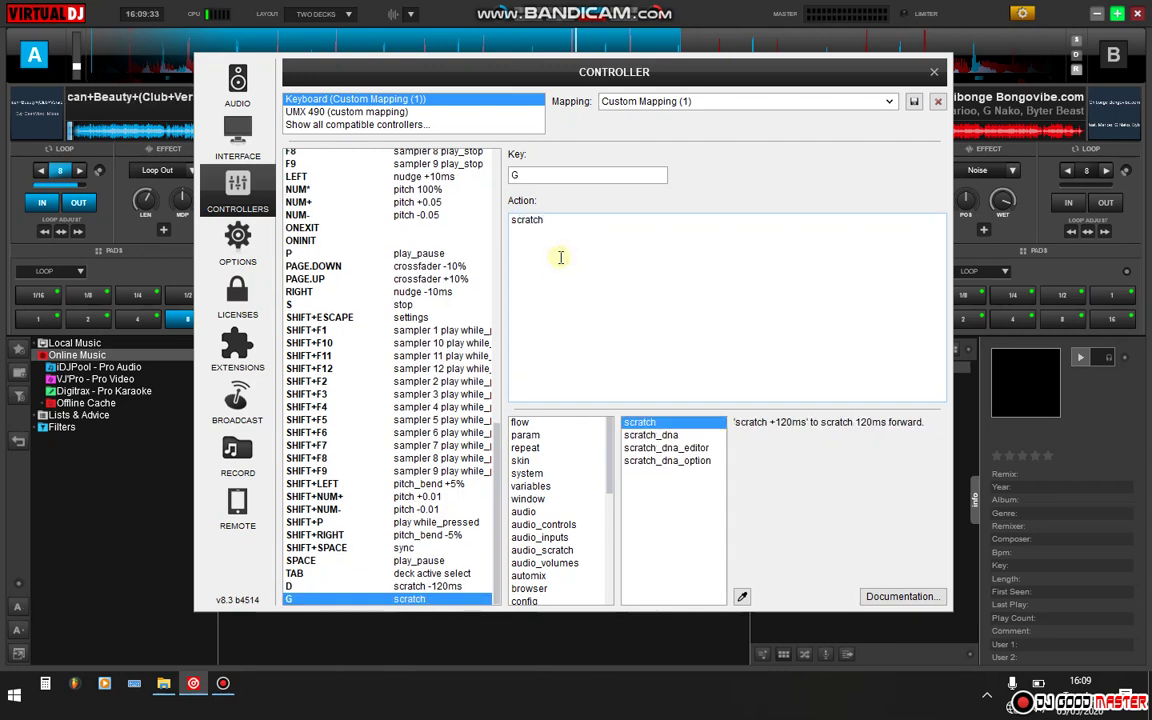
pyautogui.write(' +120ms')
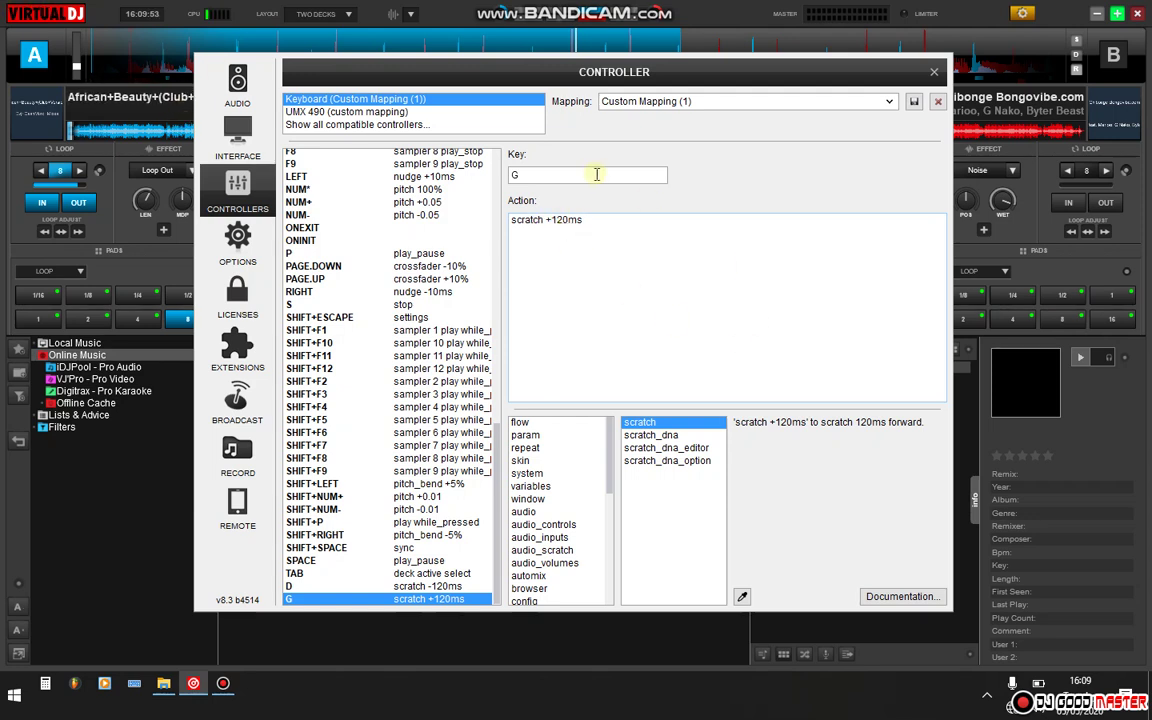
# Step: Map the keyboard key F to the action "cue_button", then close the settings and save the changed mapping
pyautogui.click(554, 173)
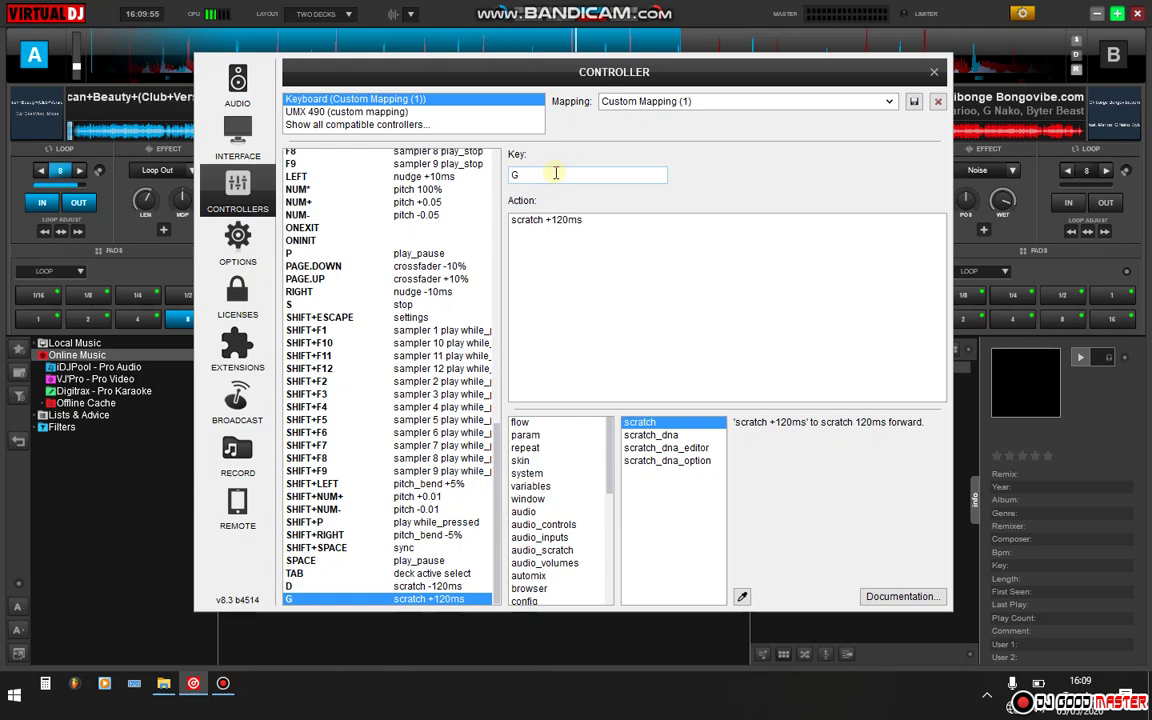
pyautogui.press('f')
pyautogui.click(569, 280)
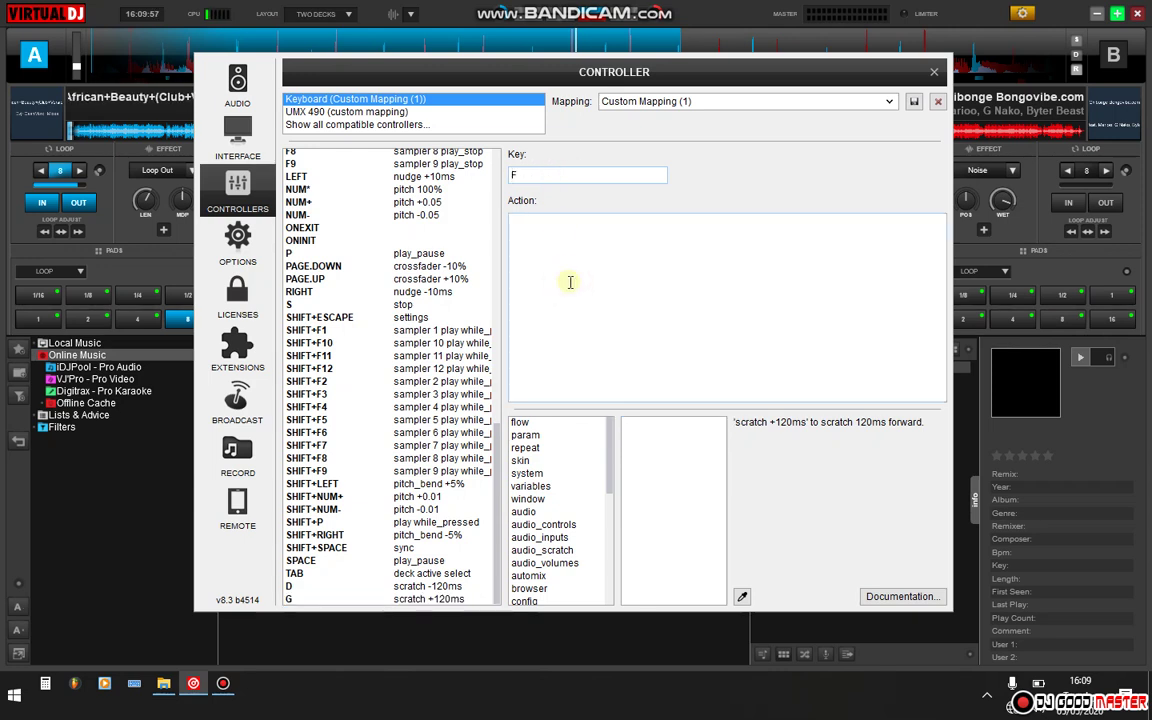
pyautogui.write('cue')
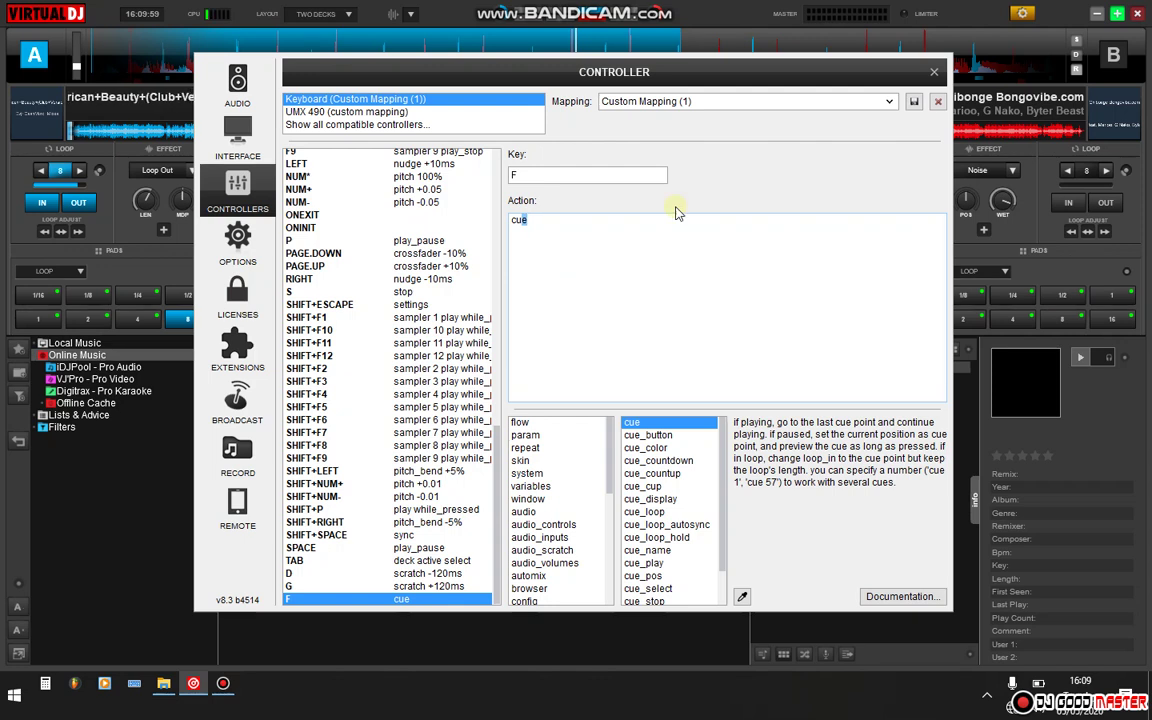
pyautogui.doubleClick(655, 436)
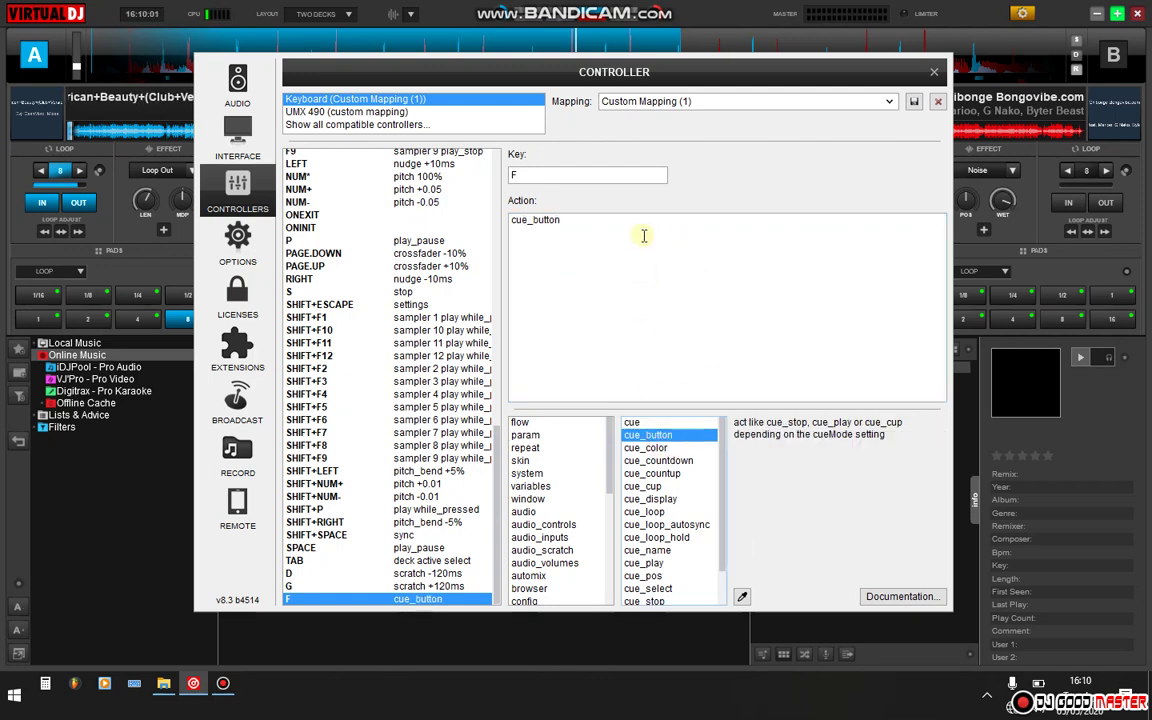
pyautogui.click(935, 72)
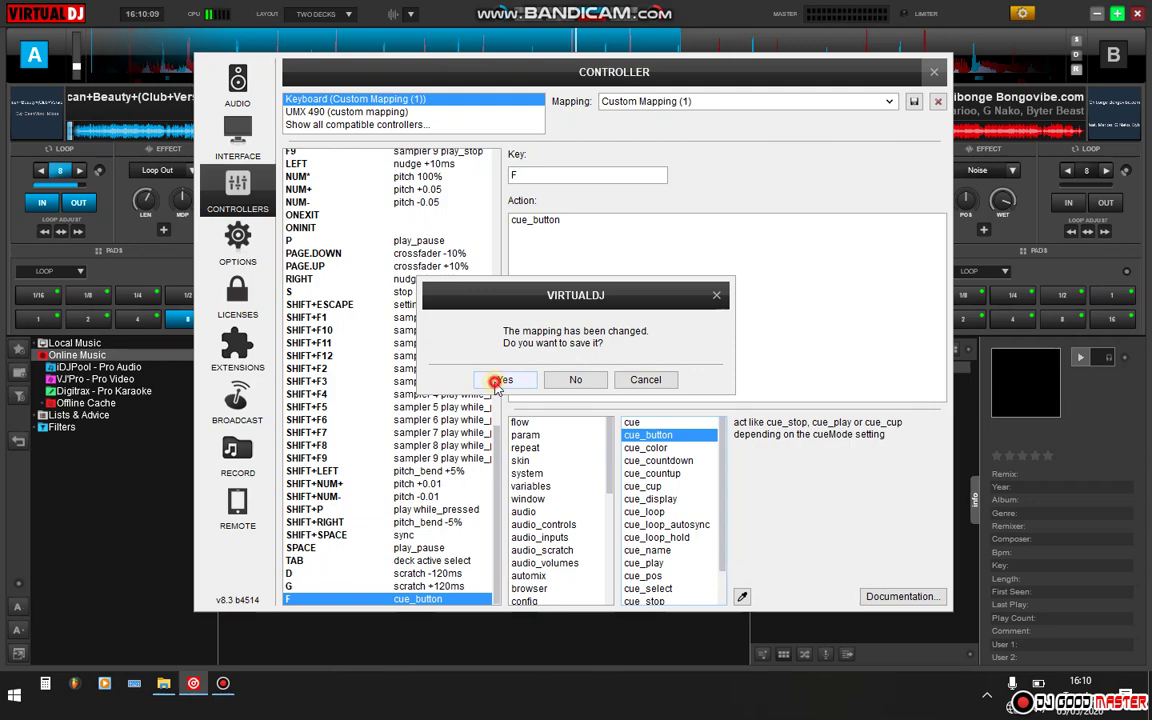
pyautogui.click(498, 383)
# Step: Turn off deck A's 8-beat loop and cue its track back to the cue point
pyautogui.click(249, 319)
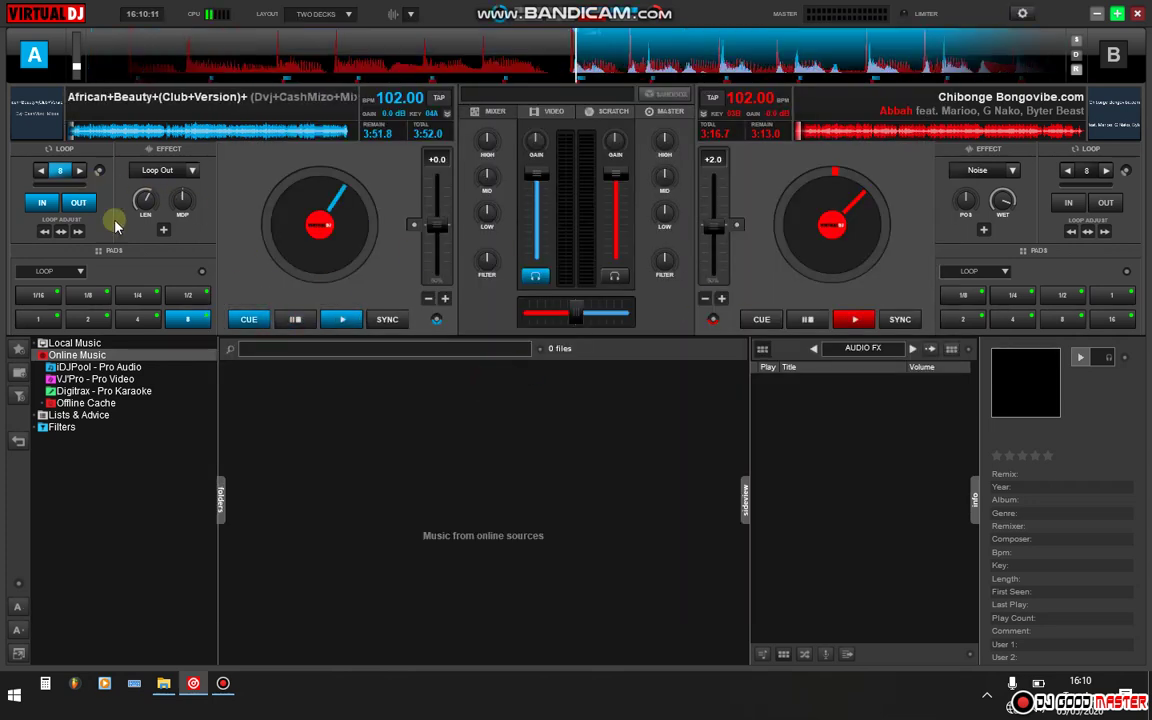
pyautogui.click(59, 170)
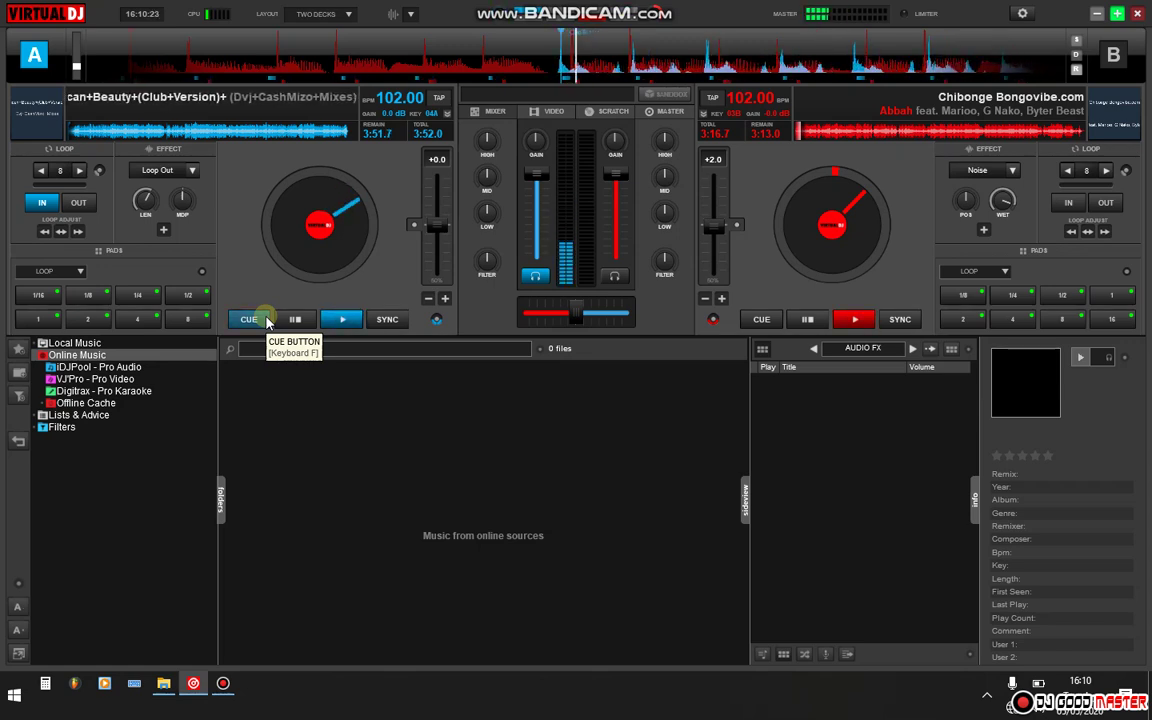
pyautogui.click(248, 319)
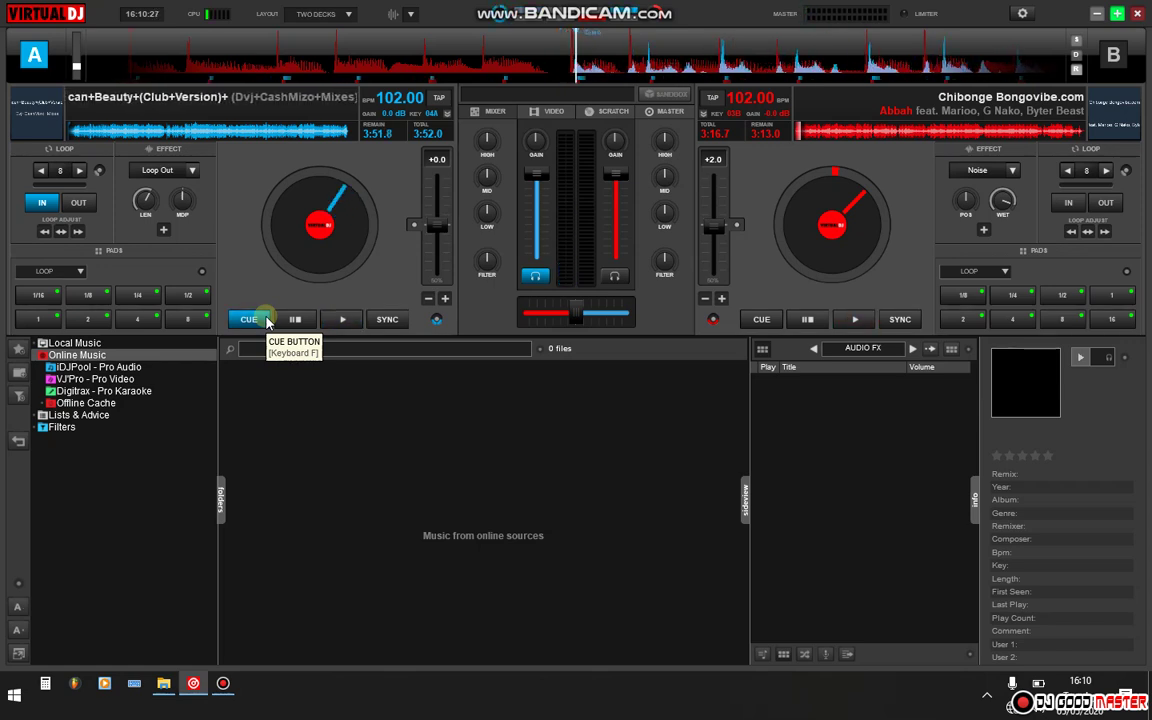
pyautogui.click(266, 319)
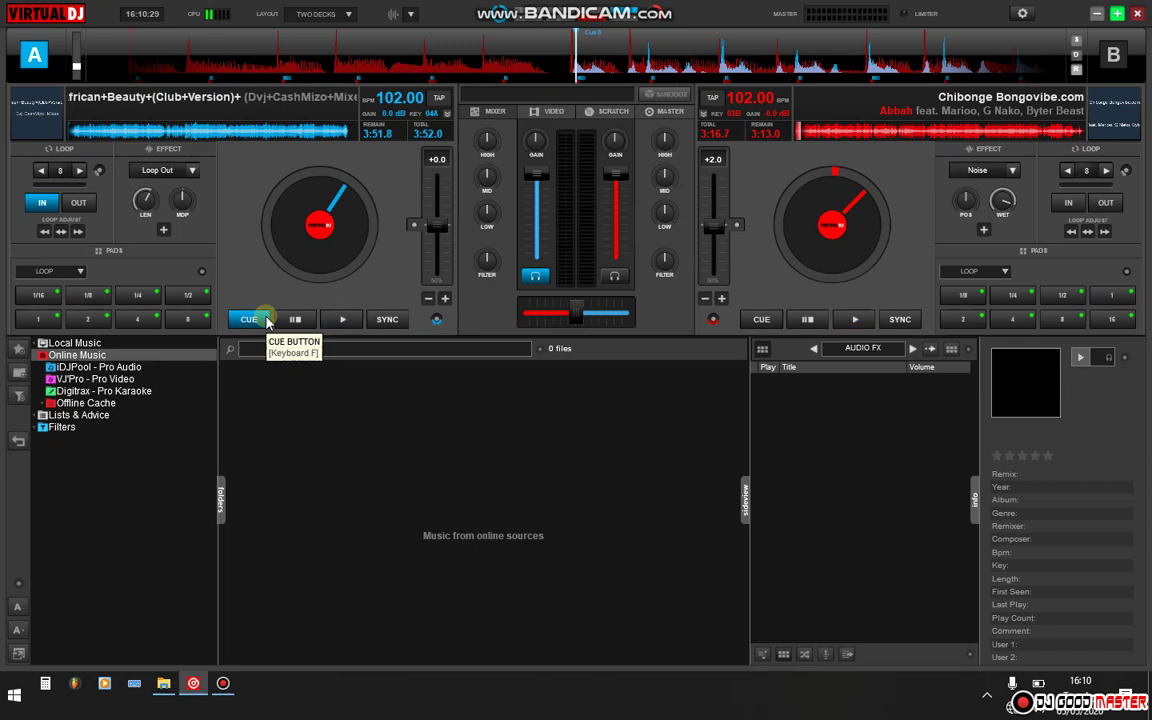